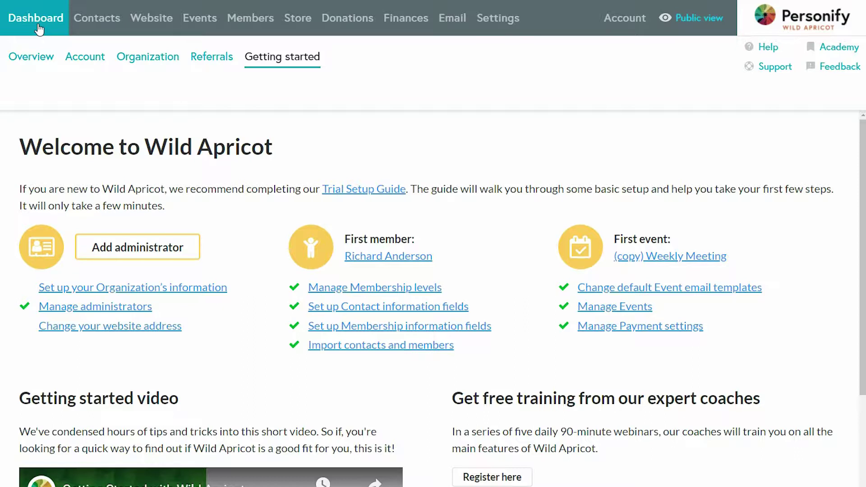
Start a new contact record from the Contacts list
{"action": "mouse_move", "coordinate": [93, 25]}
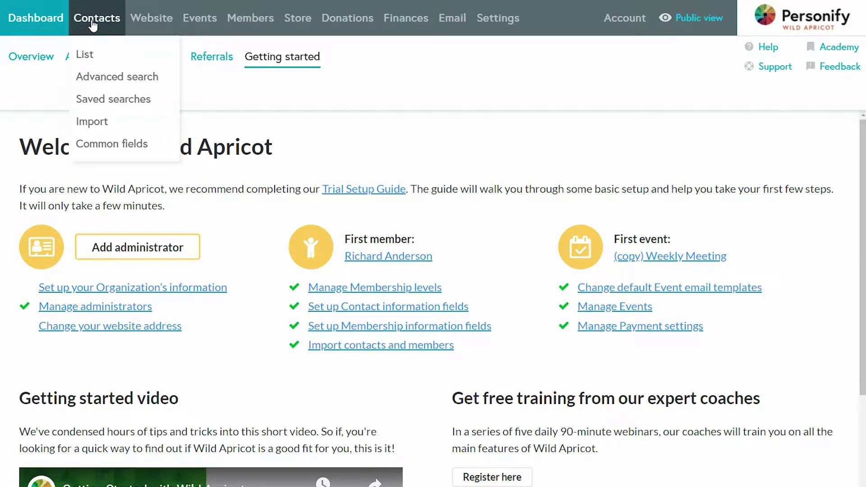
{"action": "mouse_move", "coordinate": [156, 25]}
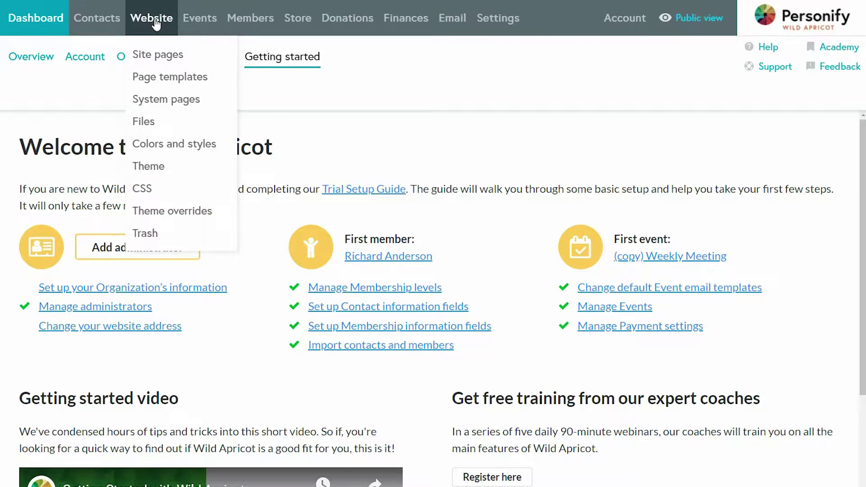
{"action": "mouse_move", "coordinate": [191, 23]}
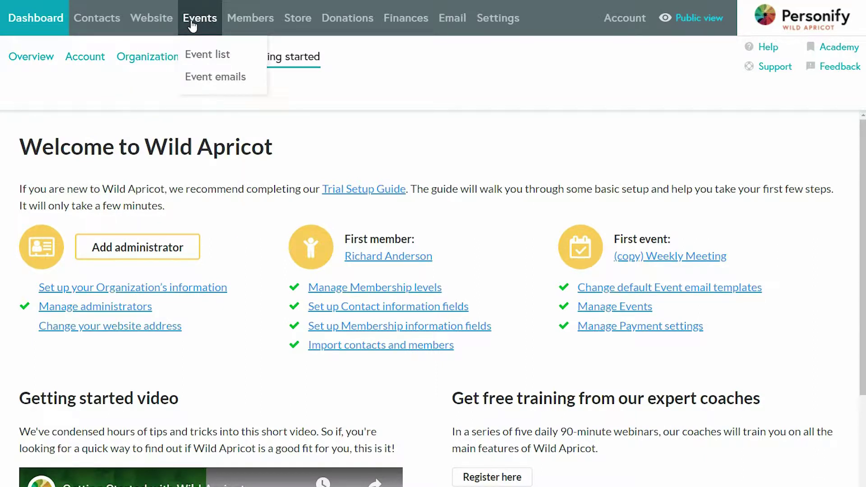
{"action": "mouse_move", "coordinate": [241, 25]}
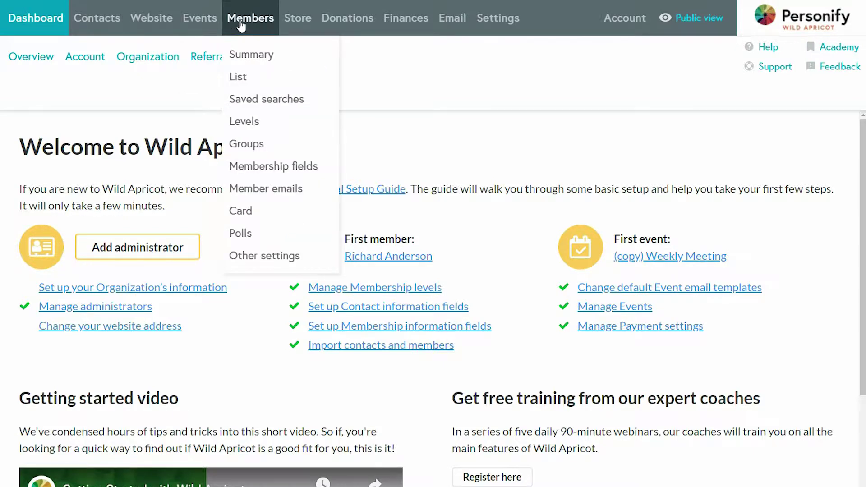
{"action": "mouse_move", "coordinate": [285, 24]}
{"action": "mouse_move", "coordinate": [347, 23]}
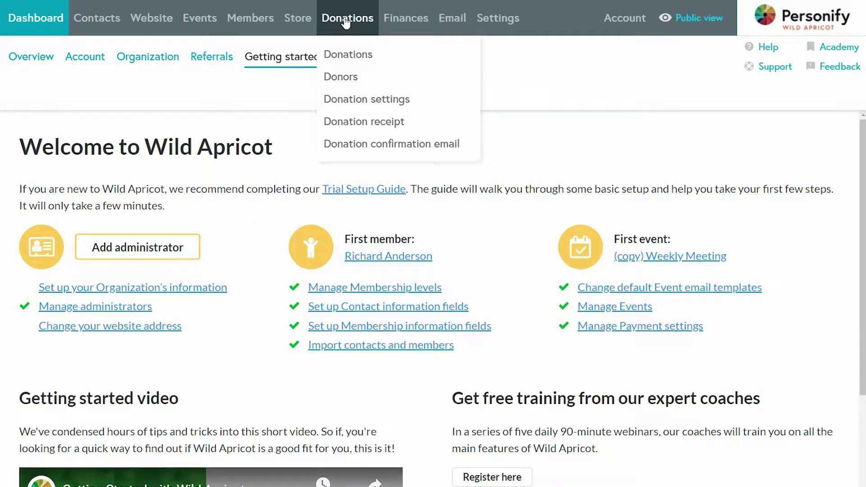
{"action": "mouse_move", "coordinate": [404, 24]}
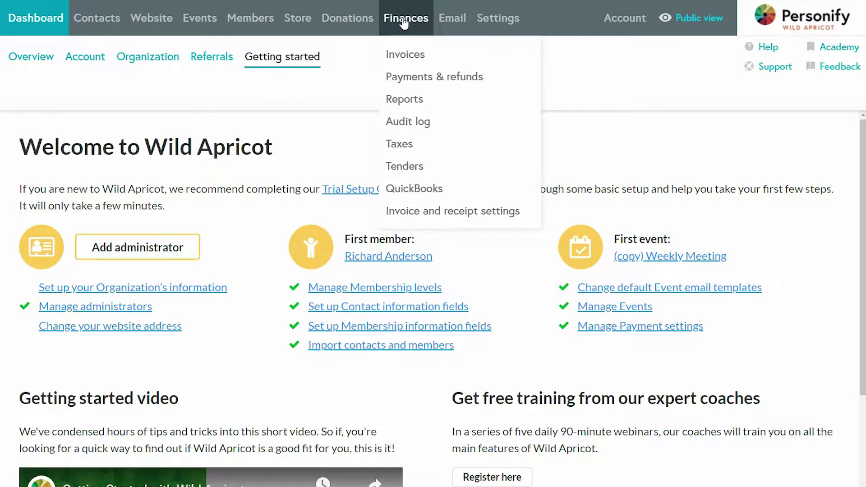
{"action": "mouse_move", "coordinate": [446, 25]}
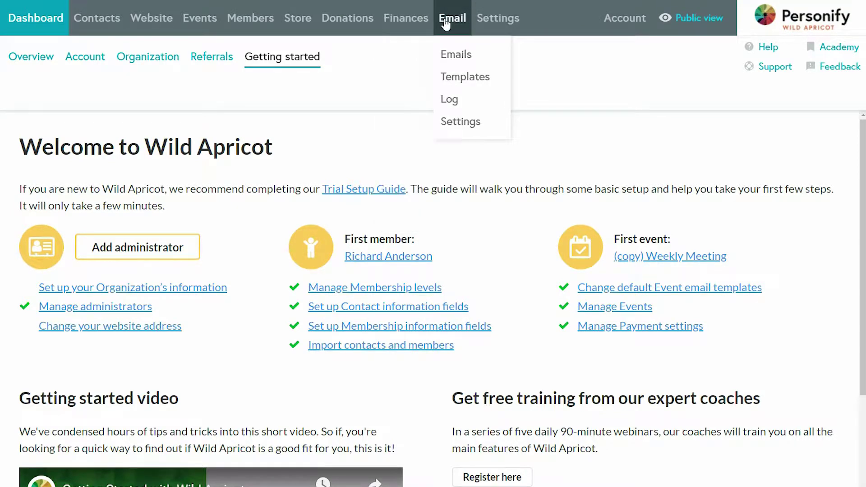
{"action": "mouse_move", "coordinate": [490, 25]}
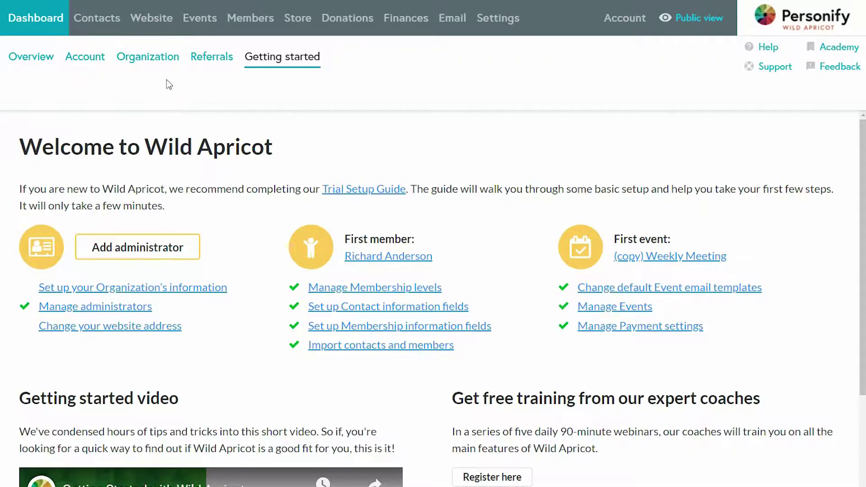
{"action": "left_click", "coordinate": [94, 25]}
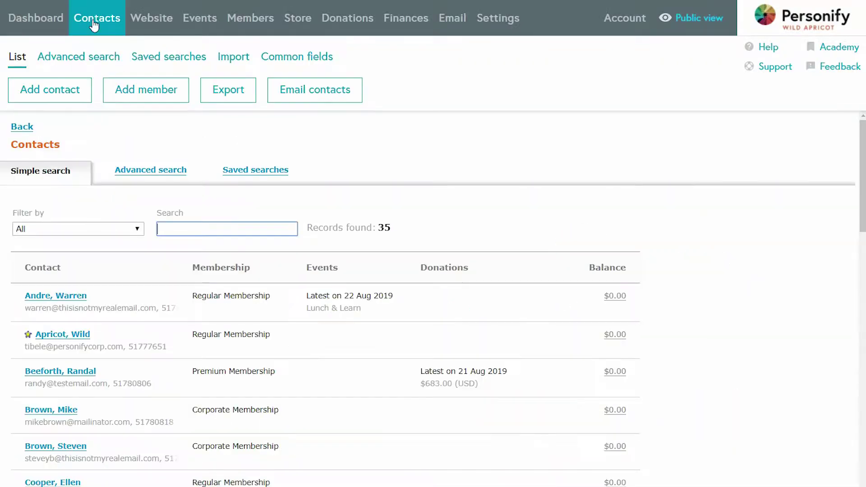
{"action": "left_click", "coordinate": [63, 99]}
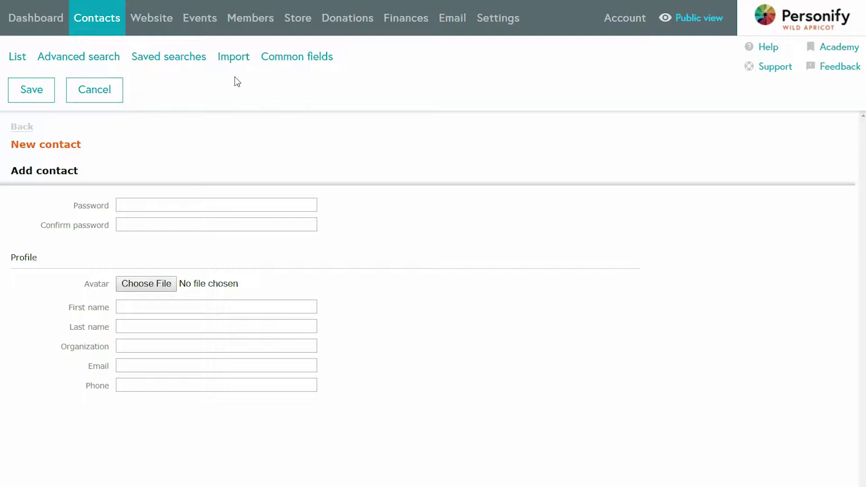
Fill in the contact's first and last name, save, and view its membership details
{"action": "type", "text": "Alain"}
{"action": "key", "text": "Tab"}
{"action": "left_click", "coordinate": [32, 97]}
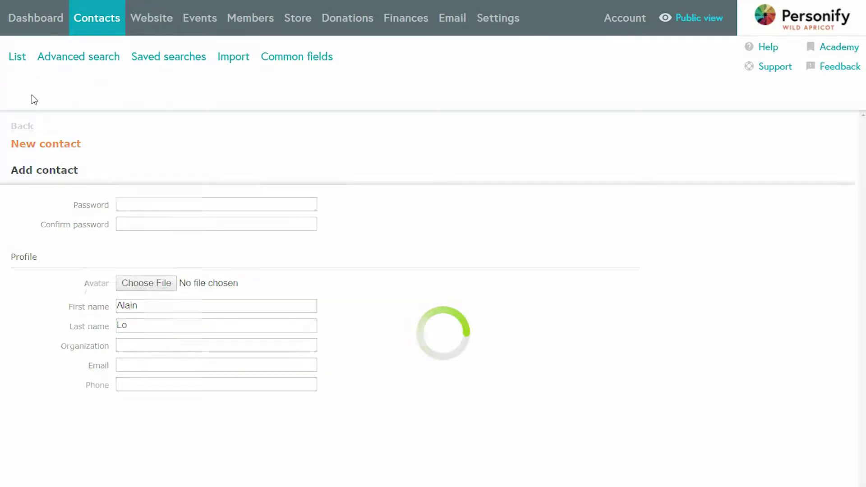
{"action": "left_click", "coordinate": [137, 220]}
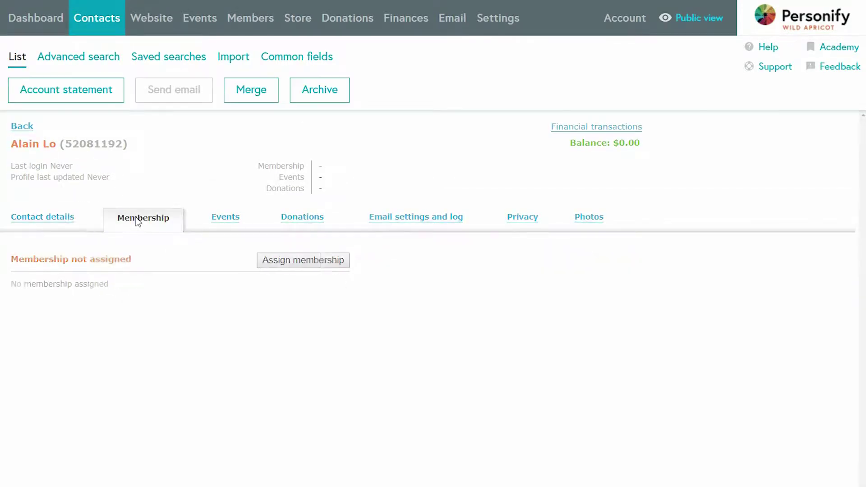
Assign the contact the Regular Membership level and save the assignment
{"action": "left_click", "coordinate": [296, 262]}
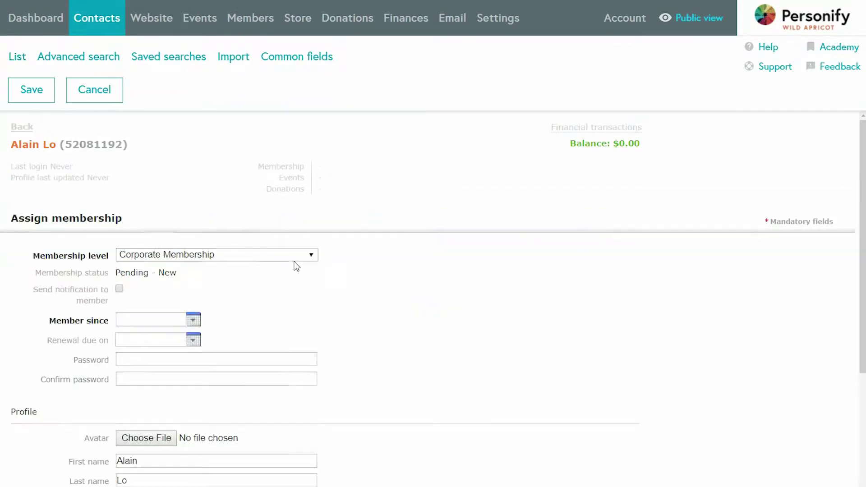
{"action": "left_click", "coordinate": [288, 255]}
{"action": "left_click", "coordinate": [232, 304]}
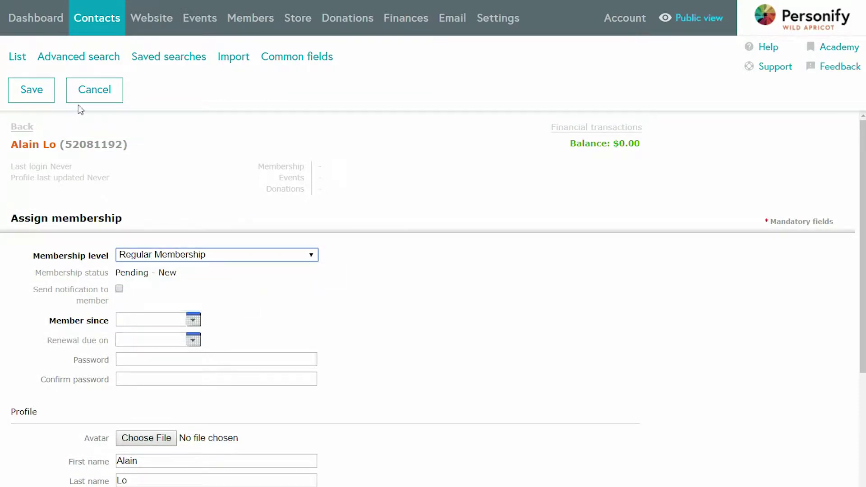
{"action": "left_click", "coordinate": [32, 89]}
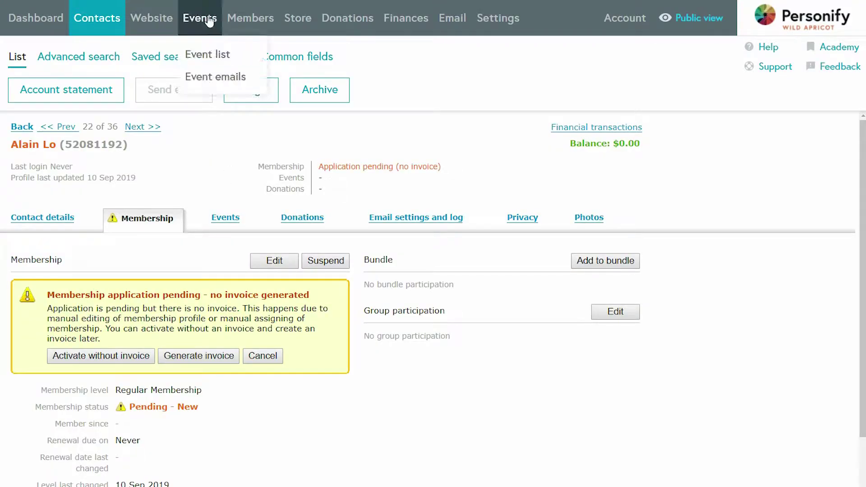
Create a new simple RSVP event titled 'Lunch & Learn'
{"action": "left_click", "coordinate": [209, 21]}
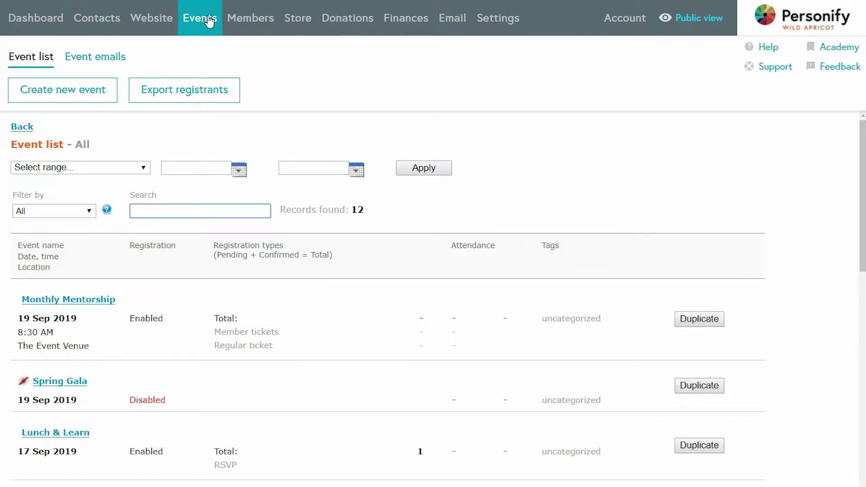
{"action": "left_click", "coordinate": [72, 96]}
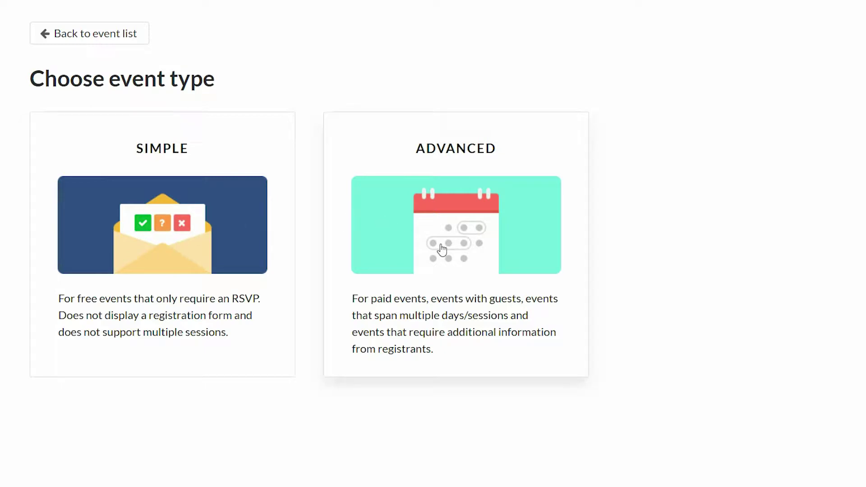
{"action": "left_click", "coordinate": [180, 245]}
{"action": "left_click", "coordinate": [192, 172]}
{"action": "type", "text": "Lunch & Learn"}
Set the start date to 24 Sep 2019 and describe it as 'Come join us for lunch and learn more about the organization'
{"action": "left_click", "coordinate": [146, 330]}
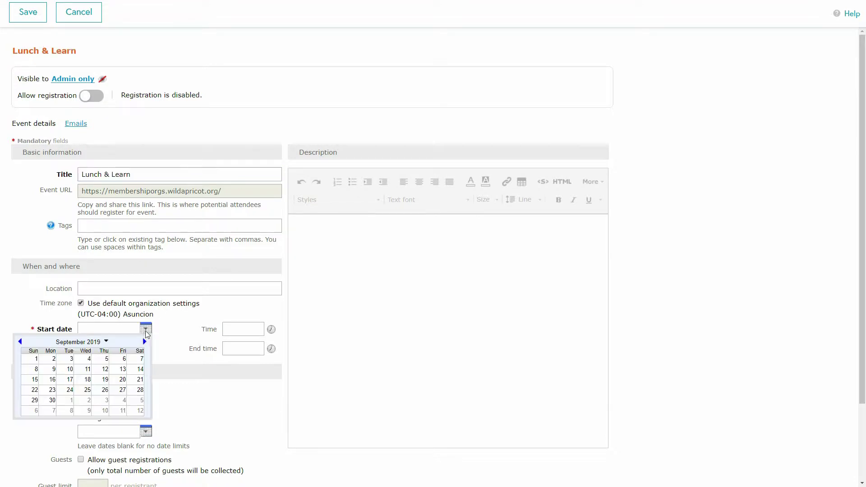
{"action": "left_click", "coordinate": [62, 389]}
{"action": "left_click", "coordinate": [334, 253]}
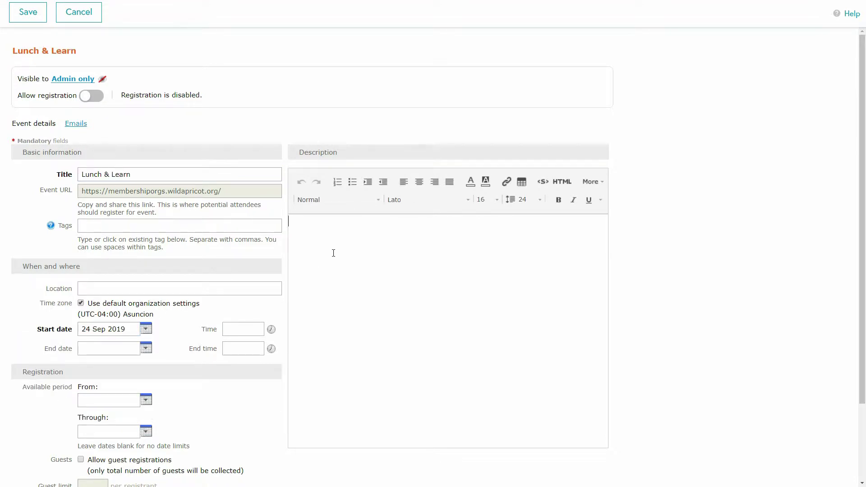
{"action": "type", "text": "Come join us for lunch and "}
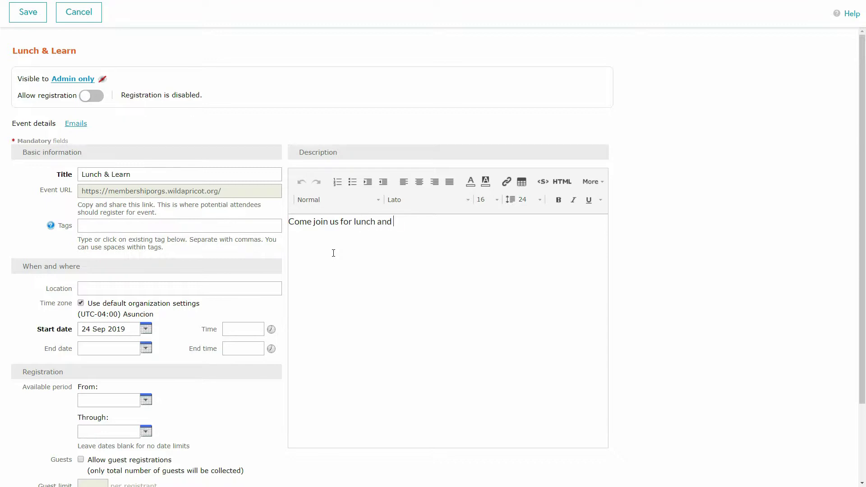
{"action": "type", "text": "learn more about the organization."}
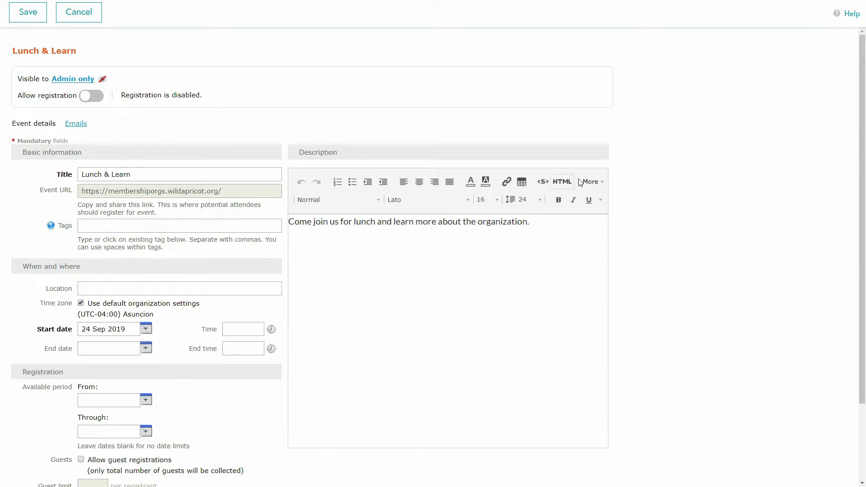
Insert the Lunch and Learn.png picture into the event description
{"action": "left_click", "coordinate": [593, 181]}
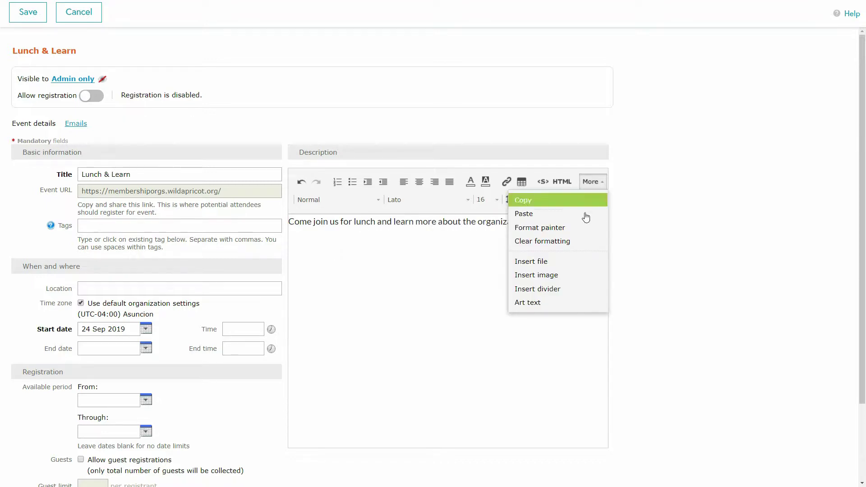
{"action": "left_click", "coordinate": [556, 275]}
{"action": "left_click", "coordinate": [552, 289]}
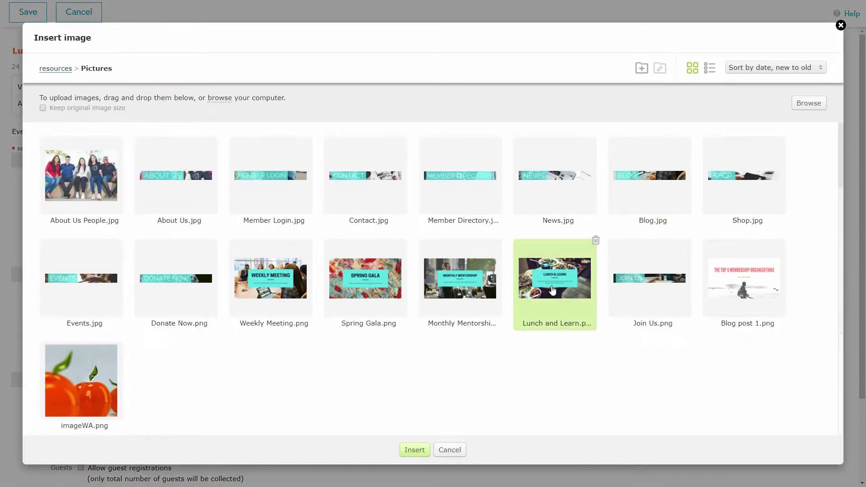
{"action": "left_click", "coordinate": [414, 450]}
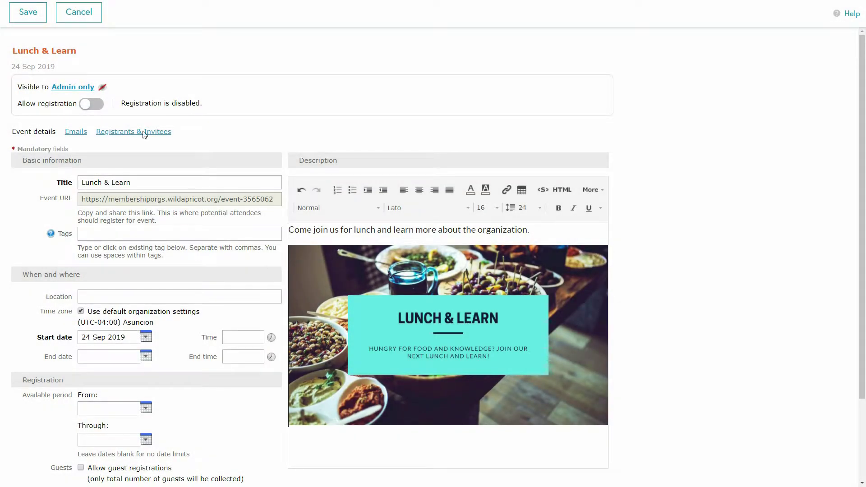
Make the event visible to the Public and save it
{"action": "left_click", "coordinate": [73, 87]}
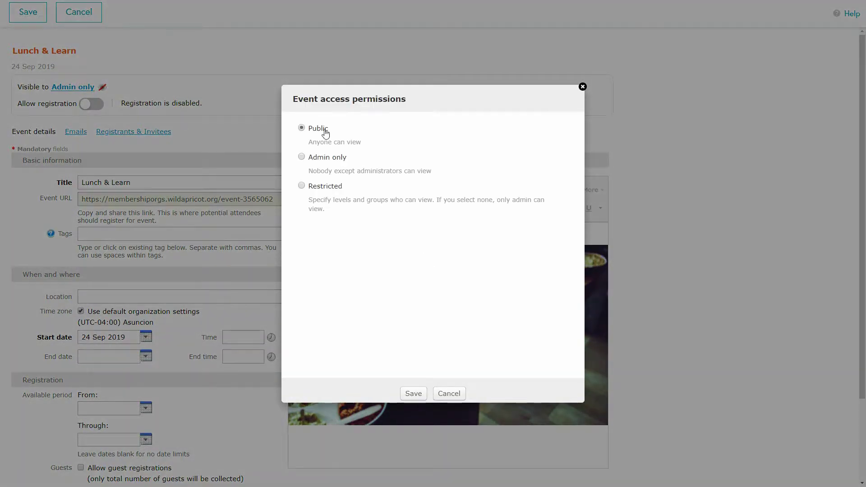
{"action": "left_click", "coordinate": [421, 395]}
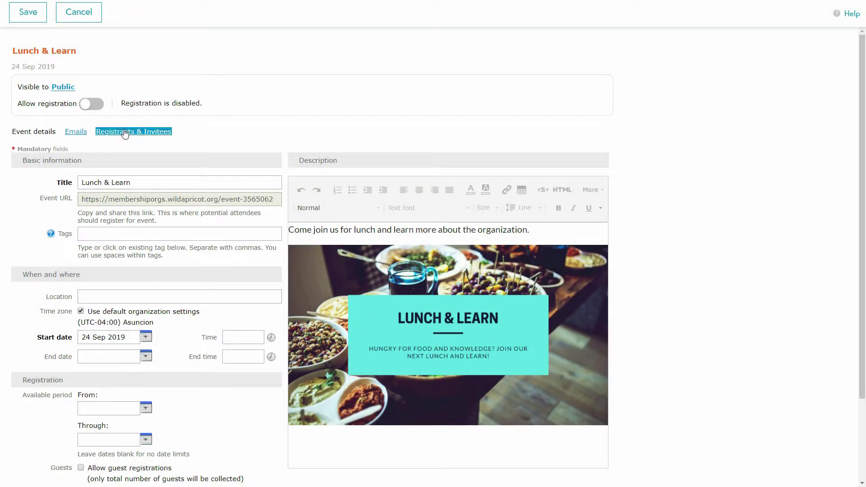
{"action": "left_click", "coordinate": [92, 104]}
{"action": "left_click", "coordinate": [28, 13]}
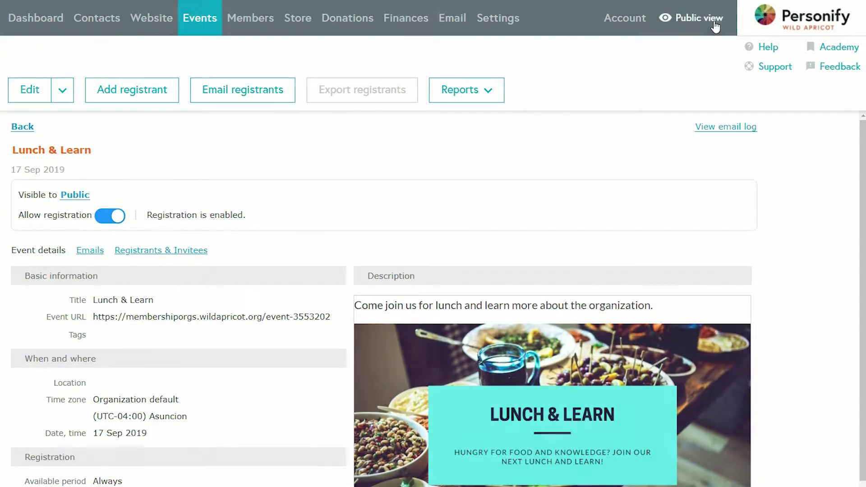
Check the event under Upcoming Events on the public Events page
{"action": "left_click", "coordinate": [714, 21]}
{"action": "left_click", "coordinate": [166, 118]}
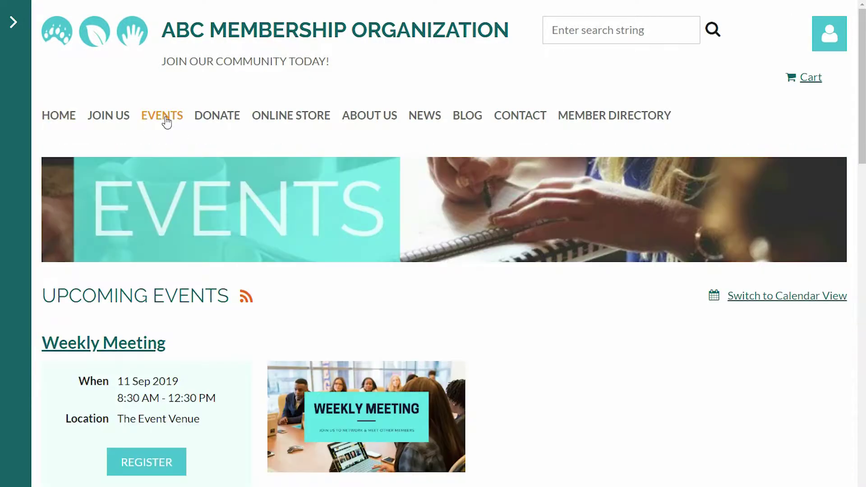
{"action": "scroll", "coordinate": [167, 121], "scroll_direction": "down", "scroll_amount": 3}
{"action": "scroll", "coordinate": [166, 121], "scroll_direction": "down", "scroll_amount": 2}
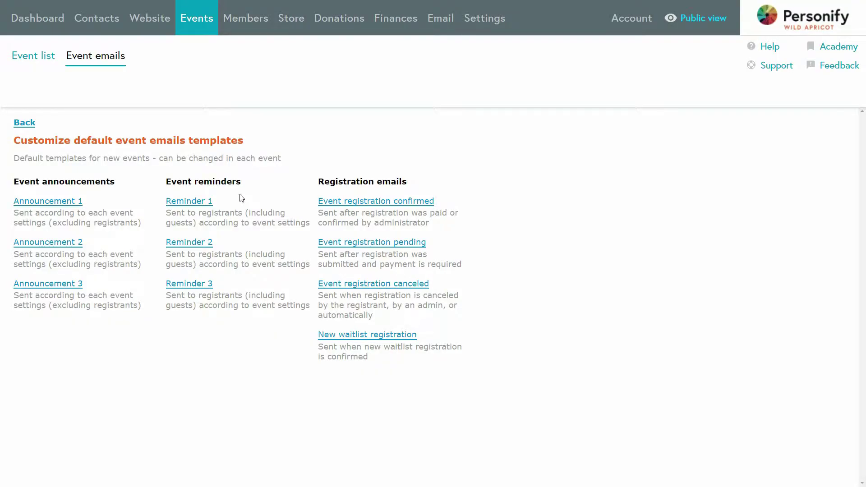
Open the Reminder 1 event email template
{"action": "left_click", "coordinate": [205, 204]}
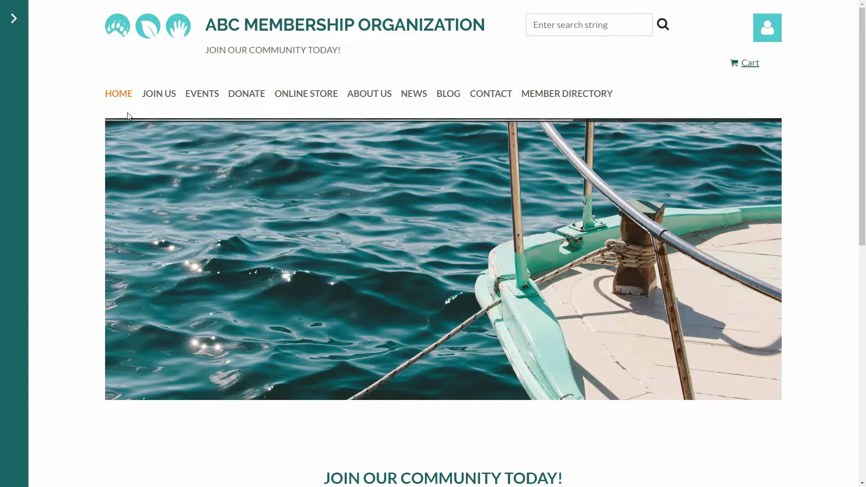
Visit the Join Us, Events, Donate, Online Store, About Us, News, Blog, Contact and Member Directory pages
{"action": "left_click", "coordinate": [165, 100]}
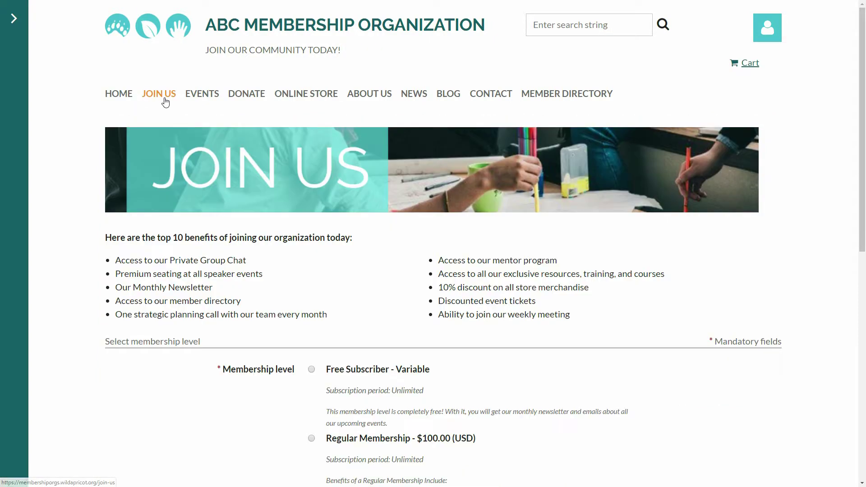
{"action": "left_click", "coordinate": [202, 98]}
{"action": "left_click", "coordinate": [253, 100]}
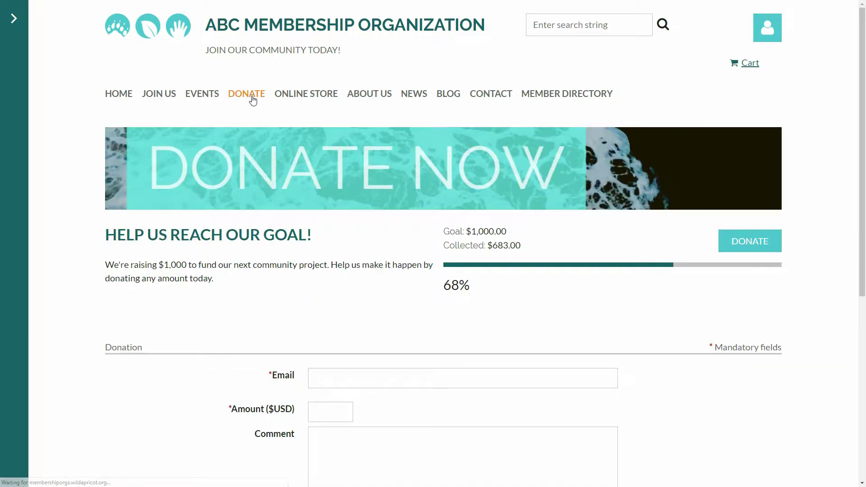
{"action": "left_click", "coordinate": [302, 100]}
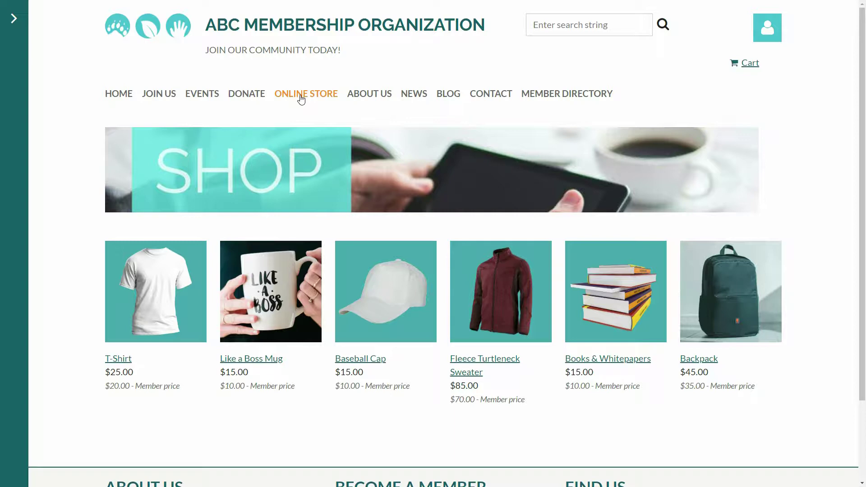
{"action": "left_click", "coordinate": [369, 98]}
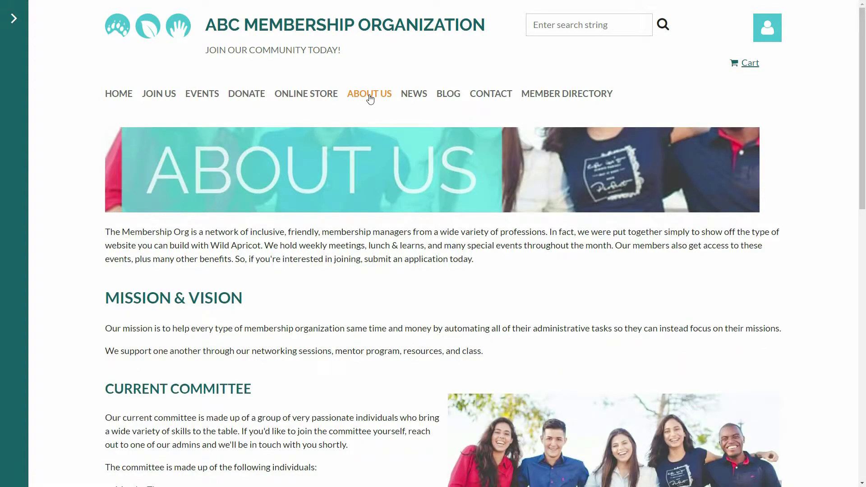
{"action": "left_click", "coordinate": [410, 97]}
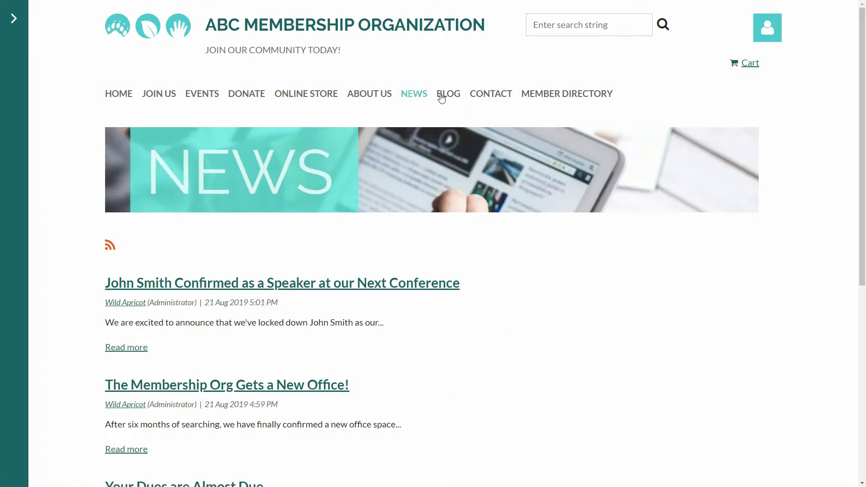
{"action": "left_click", "coordinate": [445, 99]}
{"action": "left_click", "coordinate": [482, 97]}
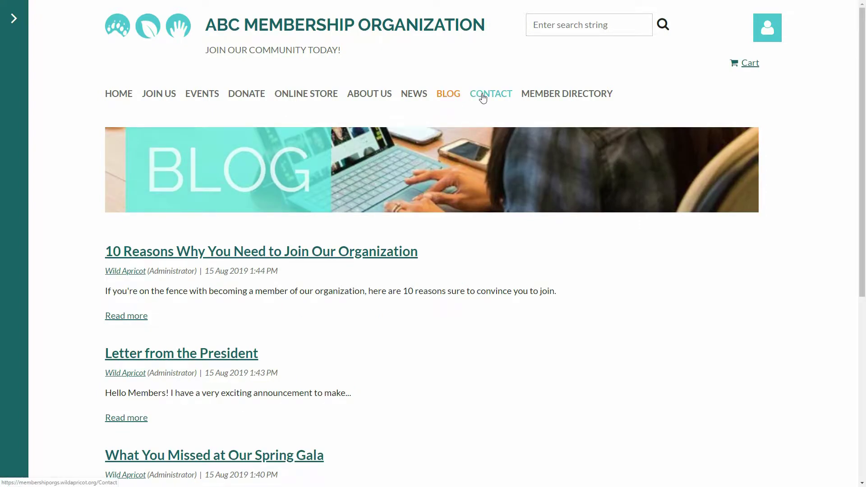
{"action": "left_click", "coordinate": [536, 99]}
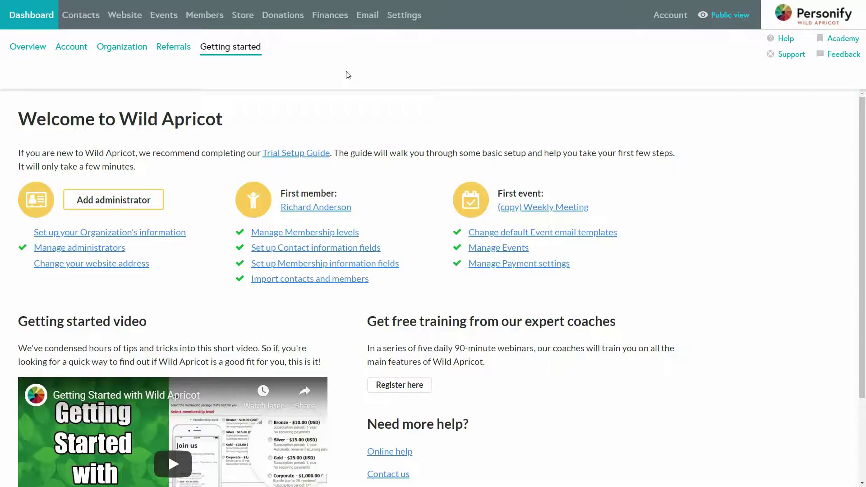
Compose a new email using the Business Style template from the Themed templates
{"action": "left_click", "coordinate": [369, 18]}
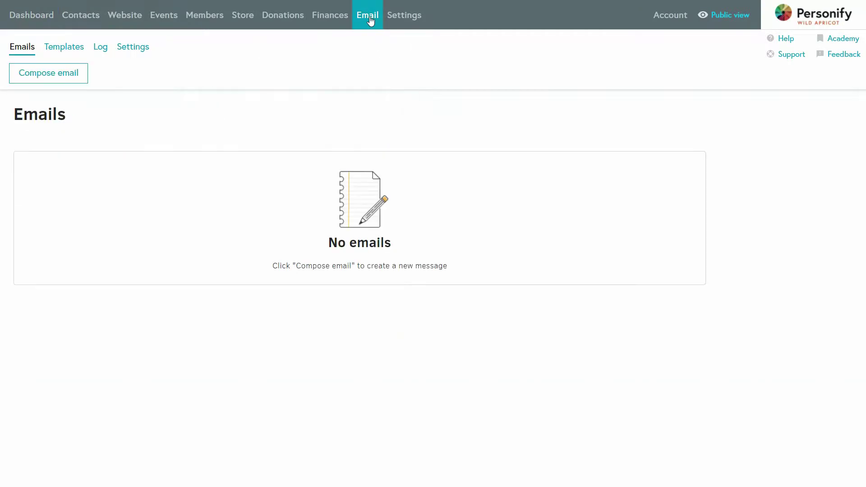
{"action": "left_click", "coordinate": [63, 75]}
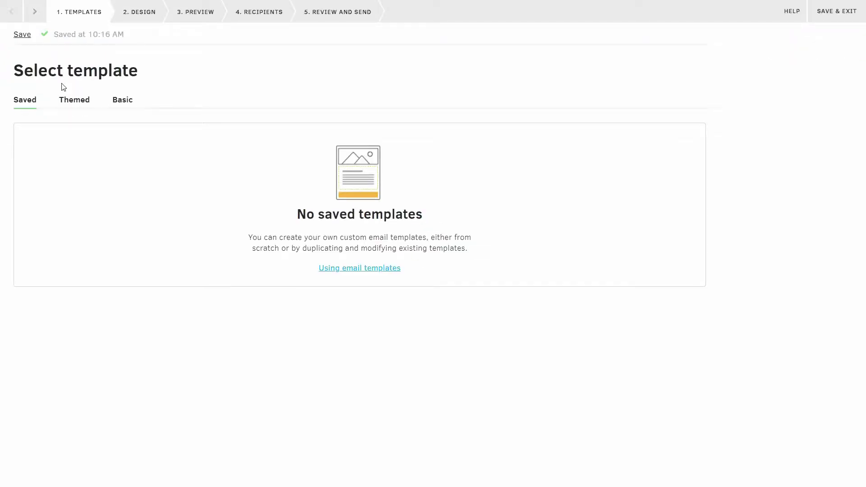
{"action": "left_click", "coordinate": [81, 102]}
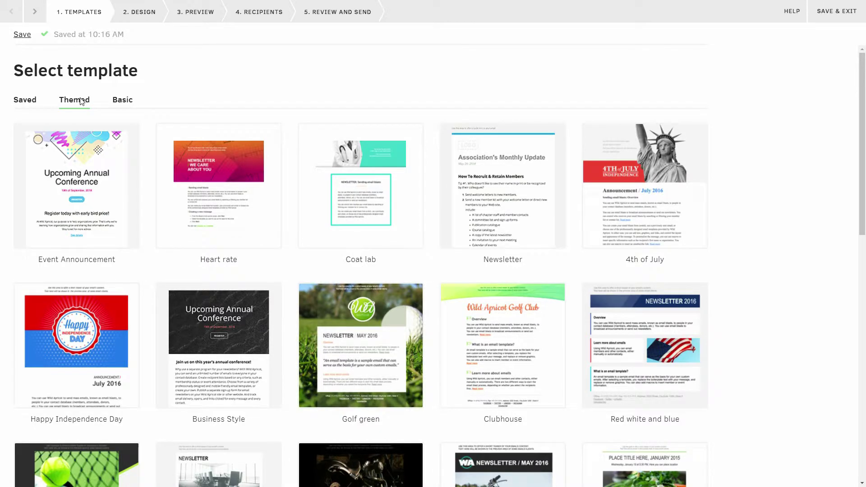
{"action": "left_click", "coordinate": [124, 101]}
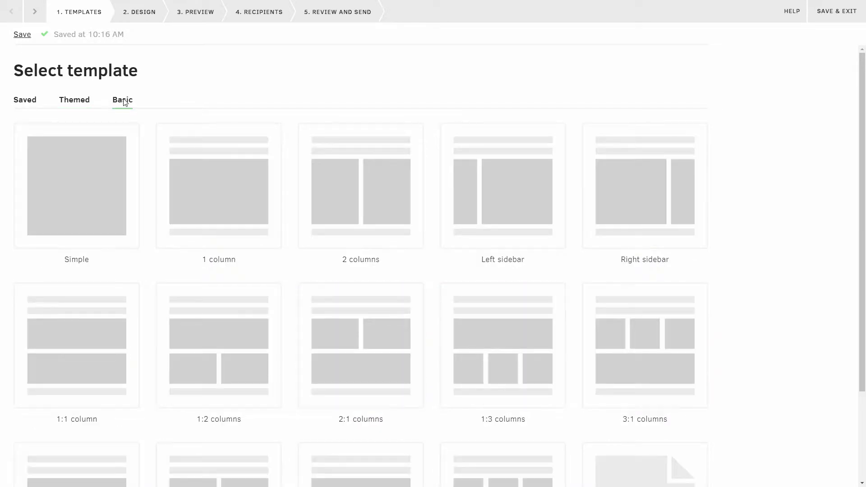
{"action": "left_click", "coordinate": [77, 101]}
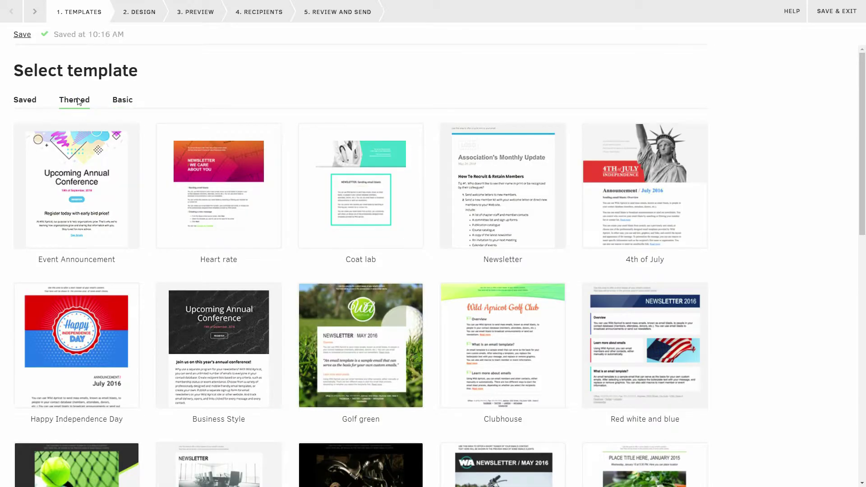
{"action": "left_click", "coordinate": [238, 329]}
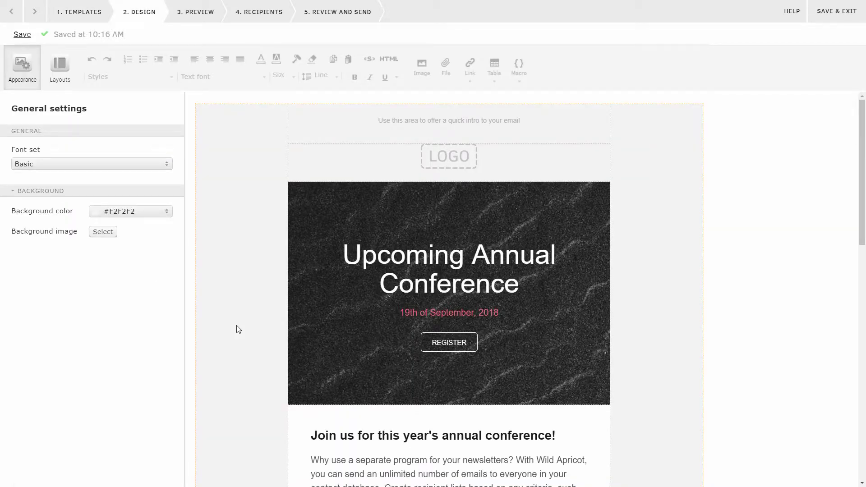
Replace the banner heading with 'Lunch & Learn', keeping the date on its own line
{"action": "triple_click", "coordinate": [422, 257]}
{"action": "type", "text": "Lunch"}
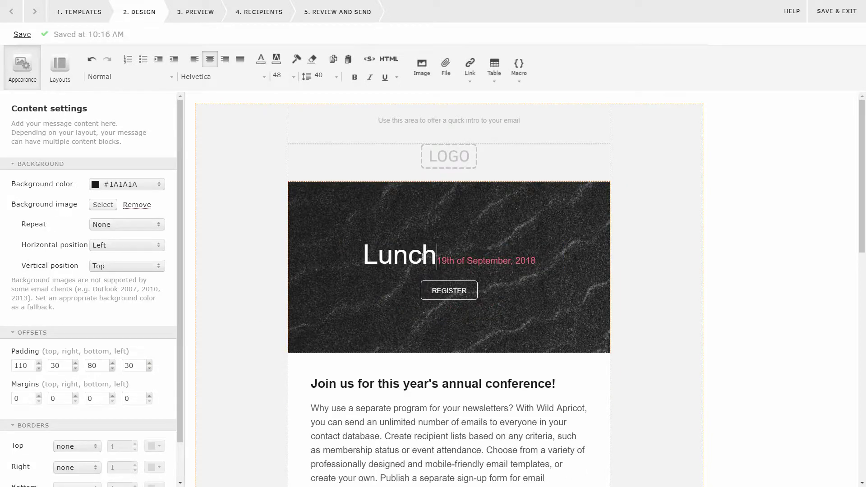
{"action": "type", "text": " & Learn"}
{"action": "key", "text": "Return"}
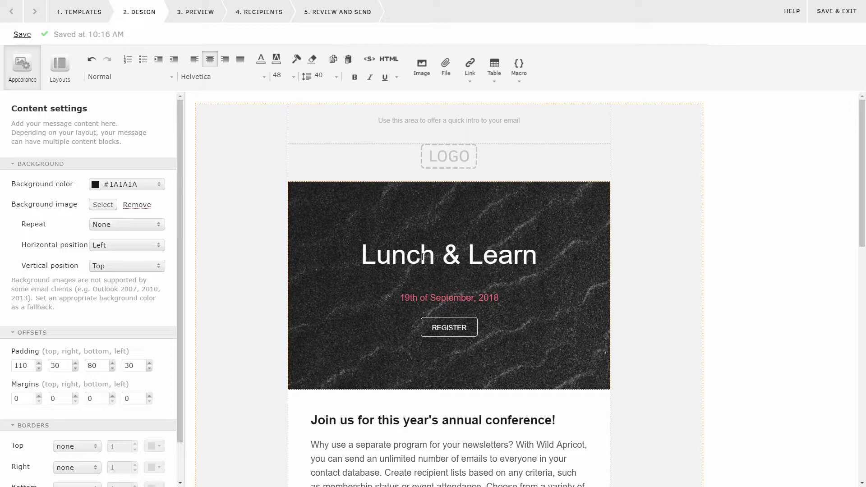
Send the email to the All contacts list with subject 'Upcoming Lunch & Learn', then go to Review and Send
{"action": "left_click", "coordinate": [268, 14]}
{"action": "left_click", "coordinate": [158, 113]}
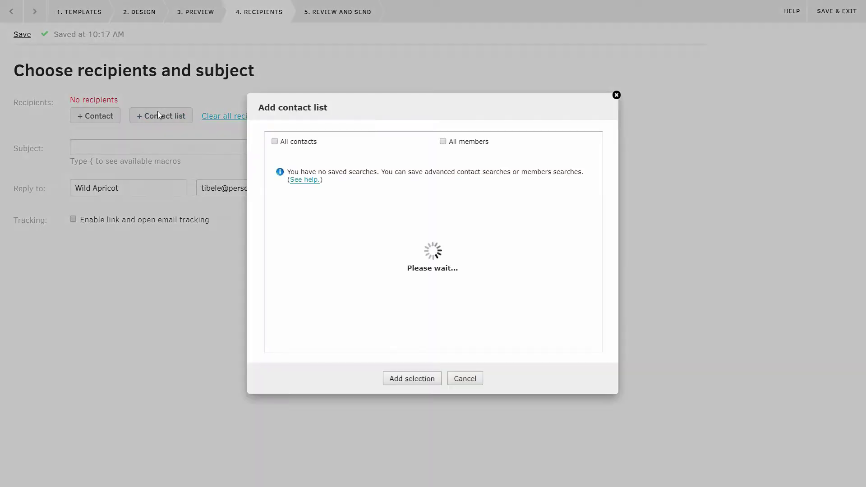
{"action": "left_click", "coordinate": [279, 141]}
{"action": "left_click", "coordinate": [411, 379]}
{"action": "left_click", "coordinate": [234, 155]}
{"action": "type", "text": "Upcoming Lun"}
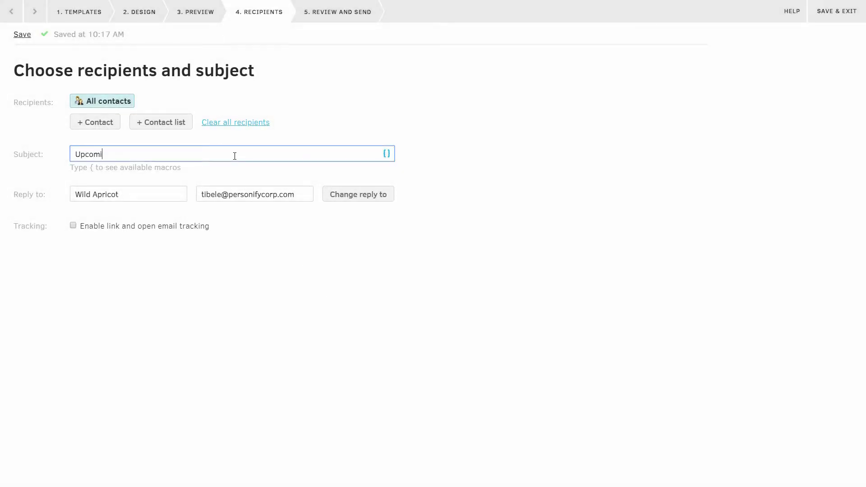
{"action": "type", "text": "ch & Learn"}
{"action": "left_click", "coordinate": [332, 20]}
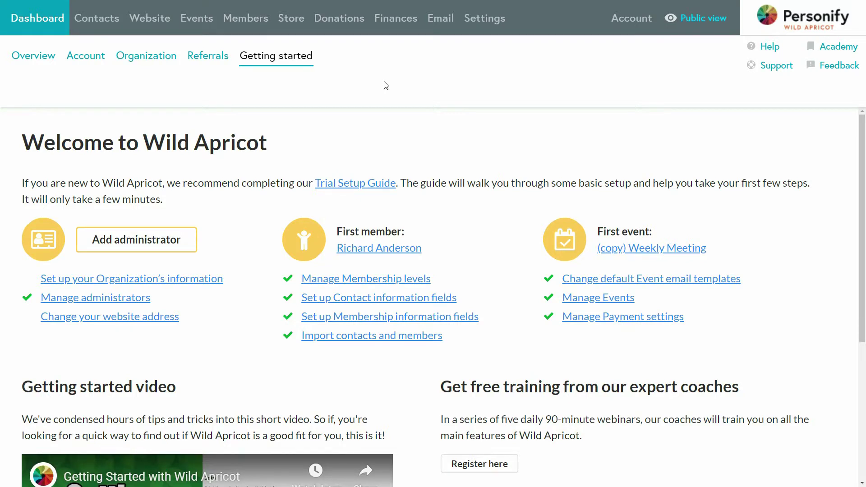
Generate the August 2019 income report, then view the Members summary by membership level
{"action": "mouse_move", "coordinate": [395, 18]}
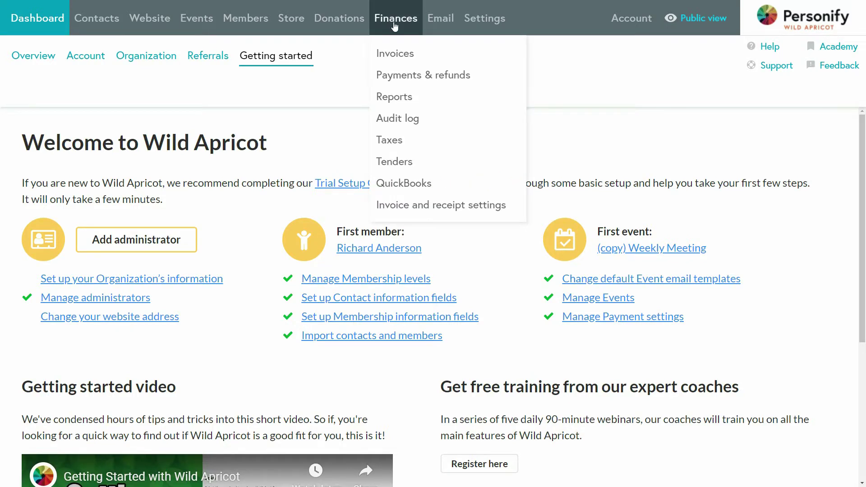
{"action": "left_click", "coordinate": [399, 97]}
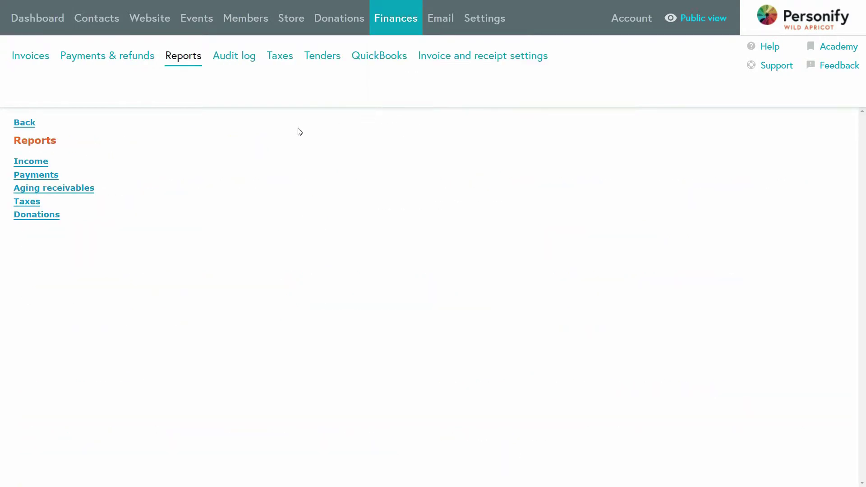
{"action": "left_click", "coordinate": [27, 162]}
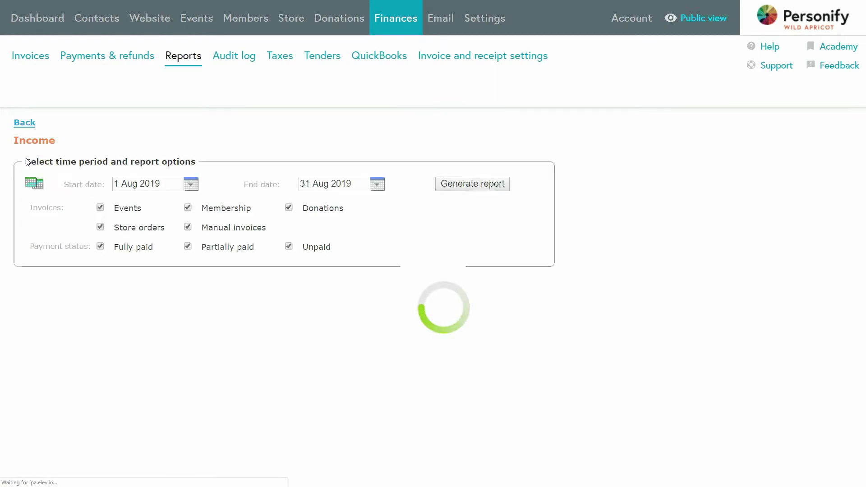
{"action": "left_click", "coordinate": [479, 185]}
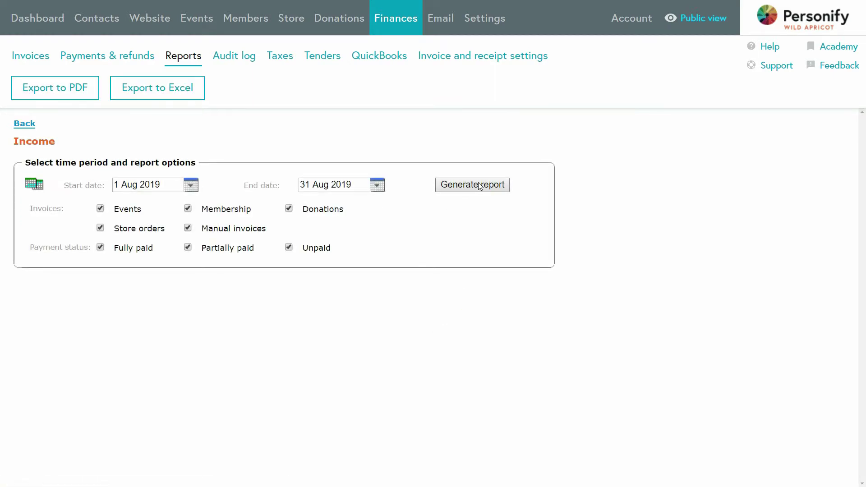
{"action": "scroll", "coordinate": [479, 185], "scroll_direction": "down", "scroll_amount": 3}
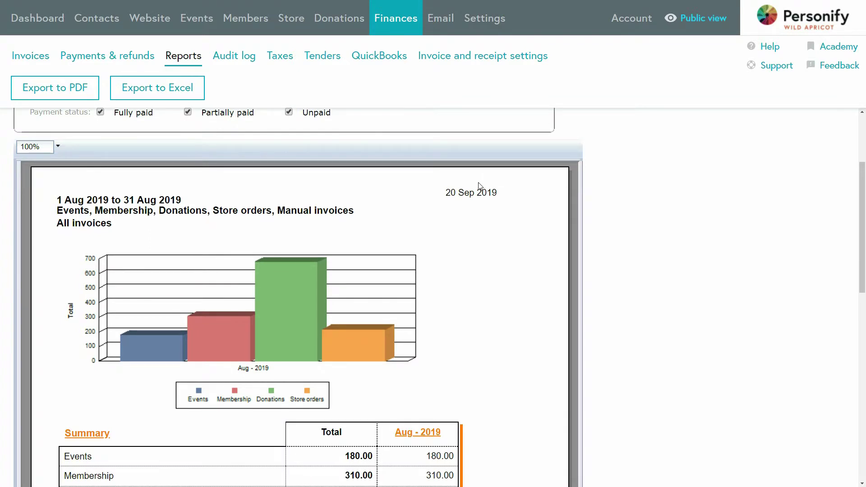
{"action": "scroll", "coordinate": [480, 185], "scroll_direction": "down", "scroll_amount": 3}
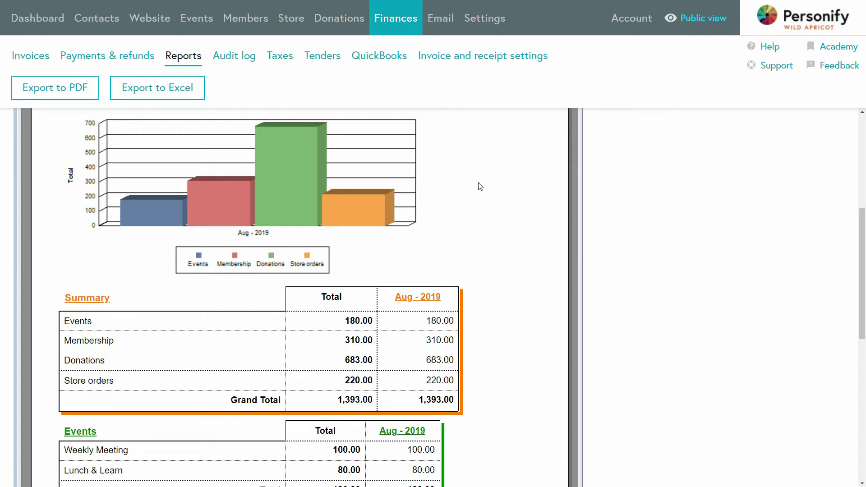
{"action": "mouse_move", "coordinate": [239, 25]}
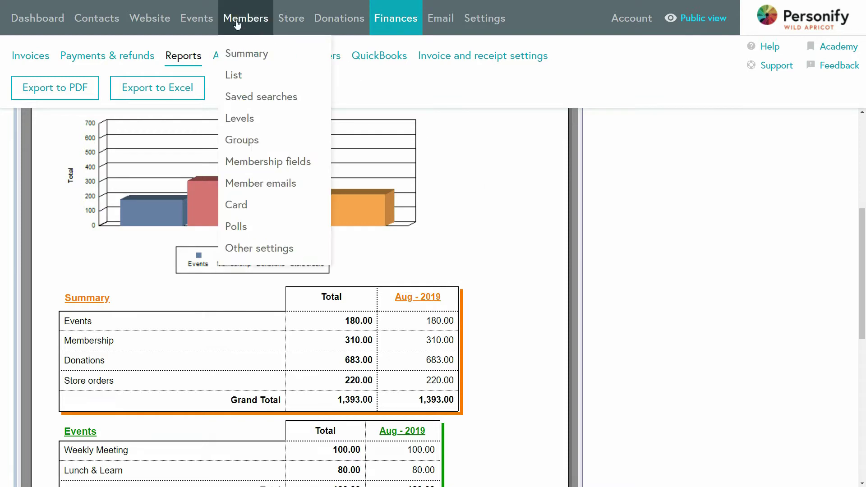
{"action": "left_click", "coordinate": [245, 54]}
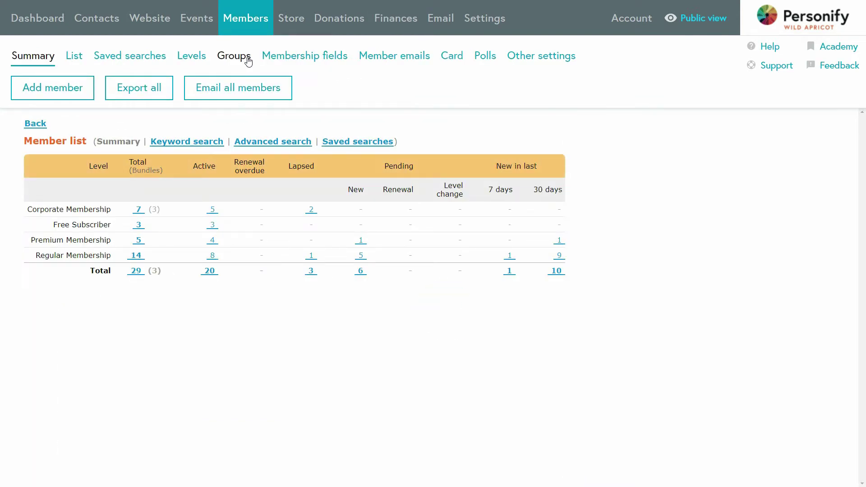